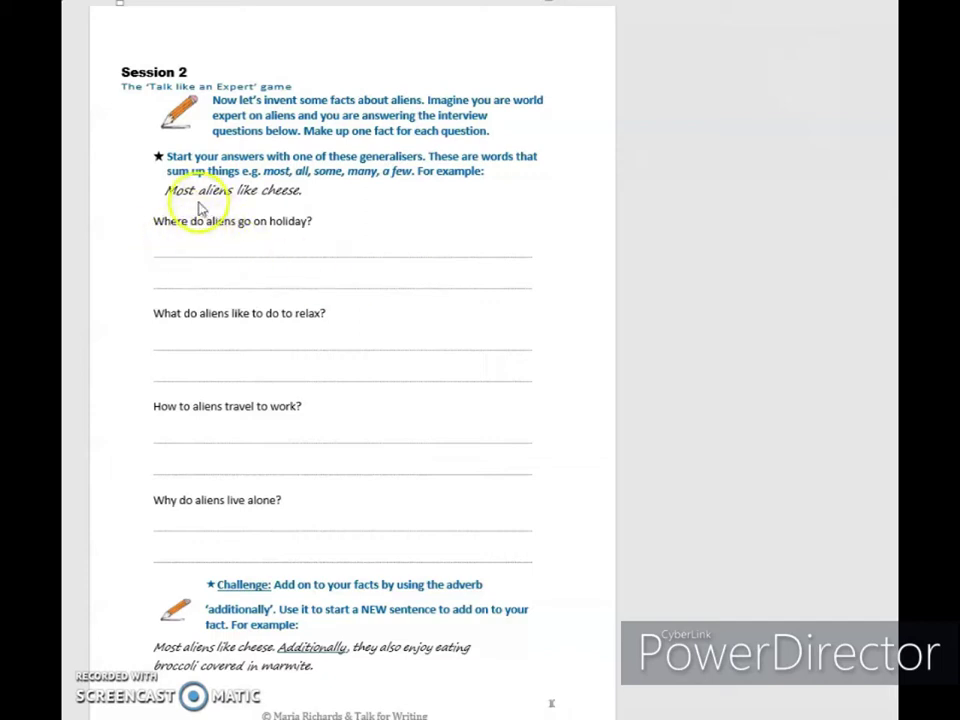
# Step: Type 'Many aliens go on holiday to Planet Zarg.' on the first holiday answer line
pyautogui.click(163, 245)
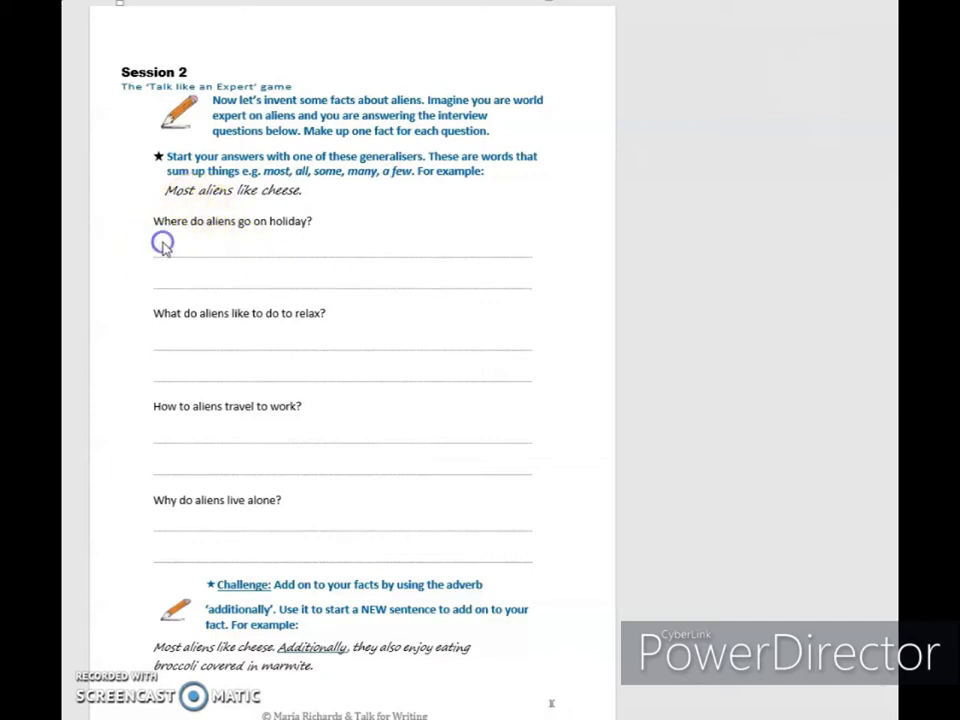
pyautogui.click(155, 237)
pyautogui.write('Many aliens')
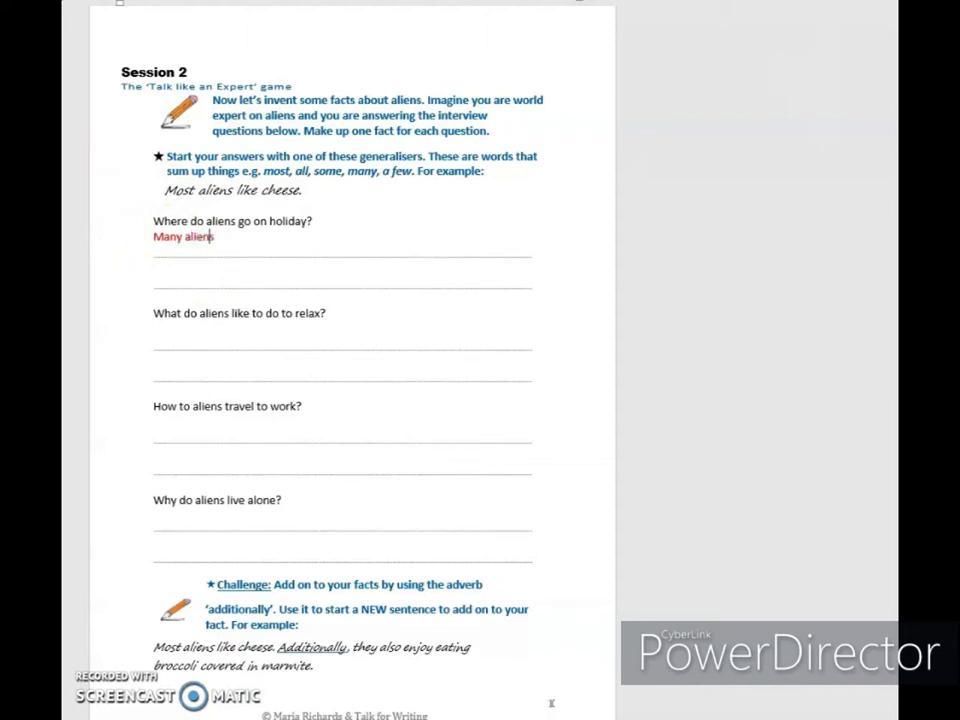
pyautogui.write(' go on holiday ')
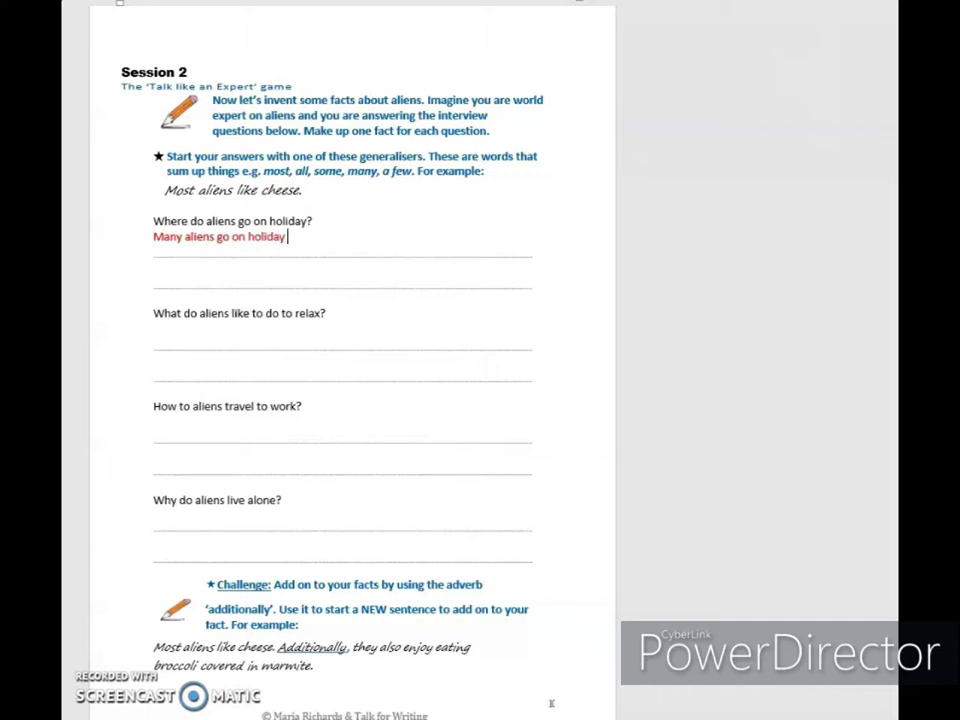
pyautogui.write('to Planet Zarg.')
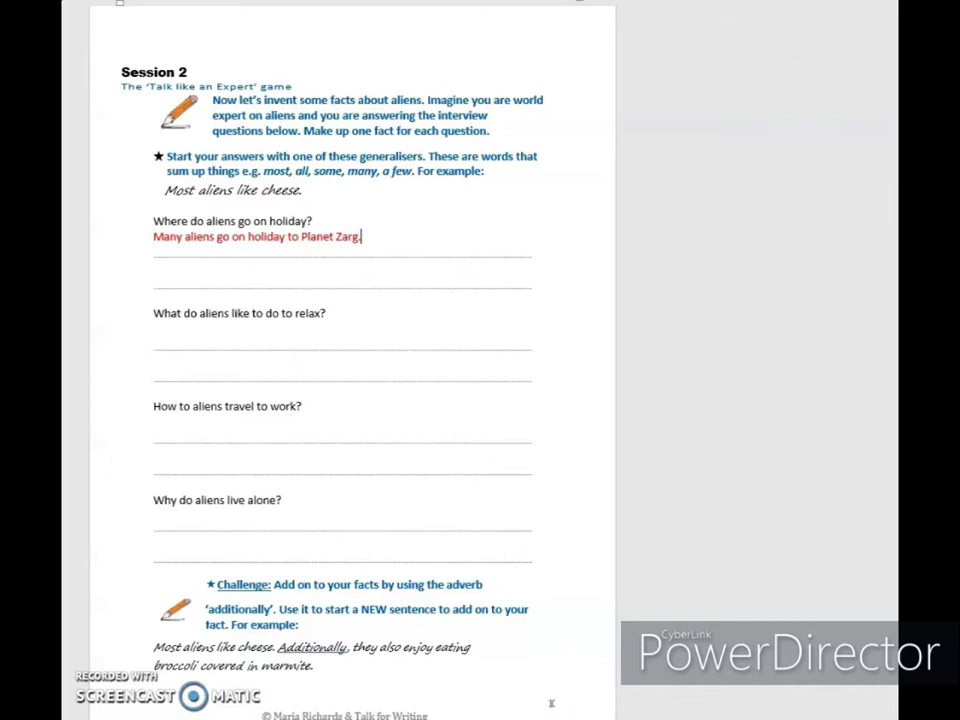
# Step: Copy the holiday answer sentence onto the first line of the rewrite section
pyautogui.click(157, 240)
pyautogui.moveTo(157, 240); pyautogui.dragTo(370, 237)
pyautogui.hotkey('ctrl', 'c')
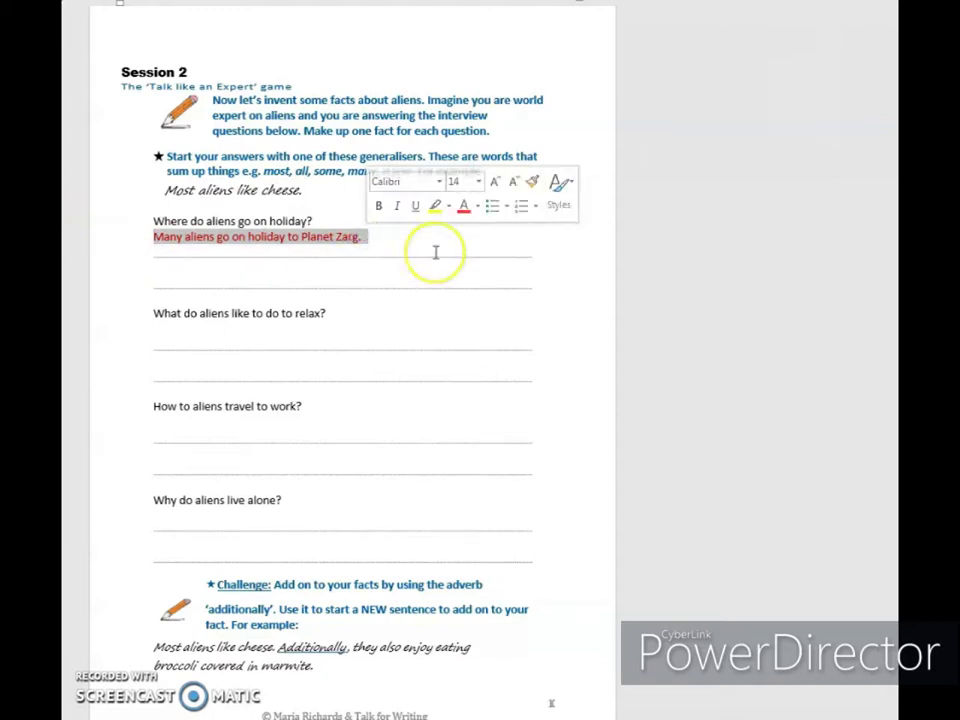
pyautogui.scroll(-5, 403, 281)
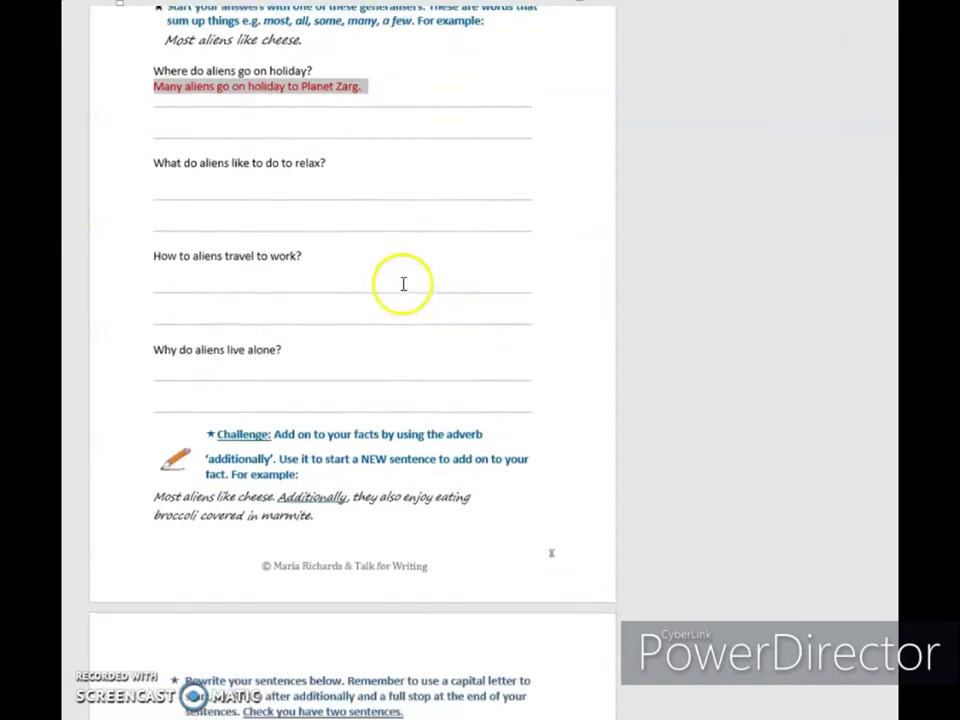
pyautogui.scroll(-4, 403, 283)
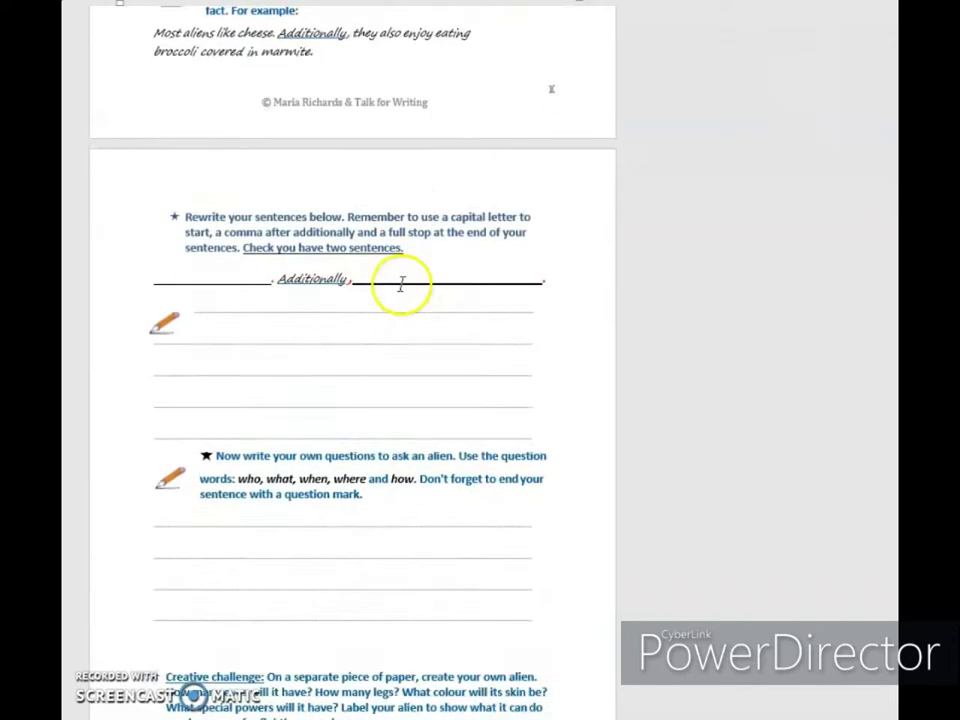
pyautogui.click(202, 276)
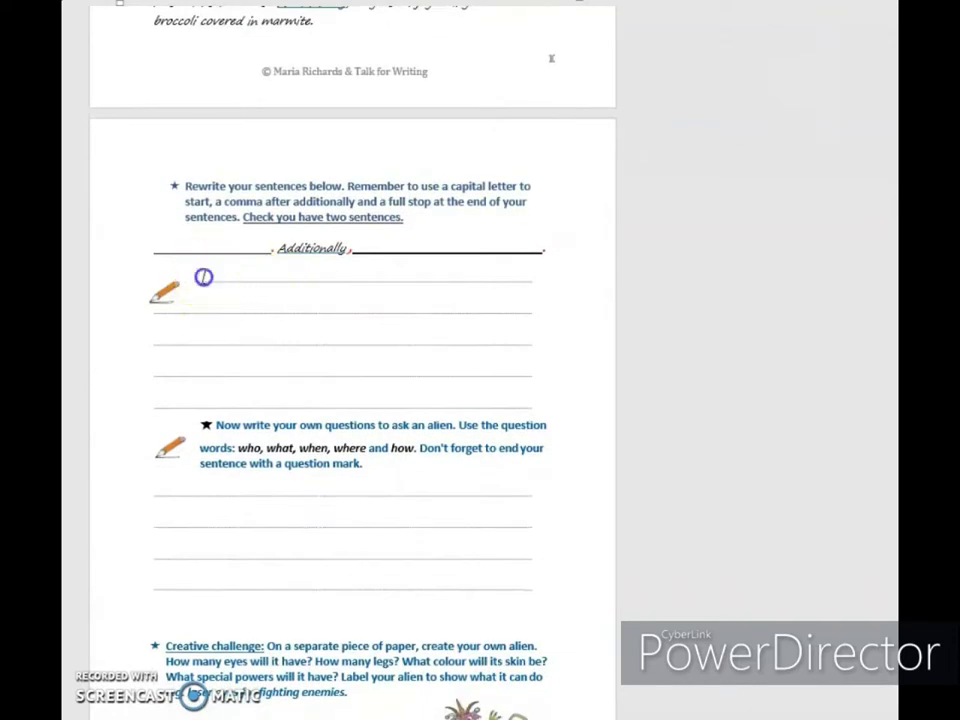
pyautogui.hotkey('ctrl', 'v')
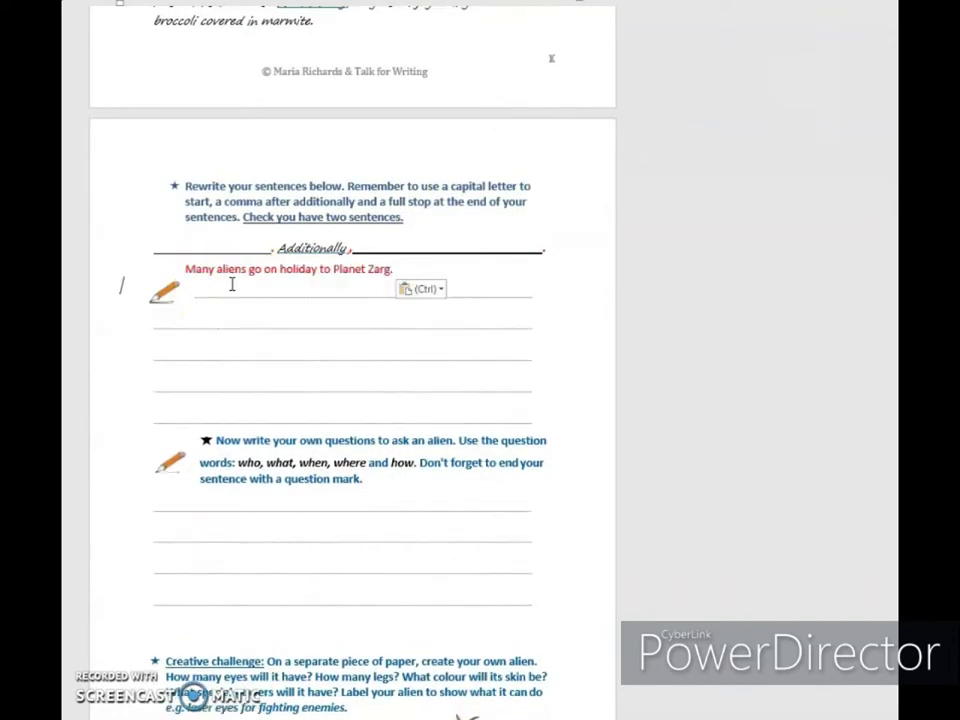
# Step: Append 'Additionally, they like to visit Space Station 25 on the way.' after the pasted sentence
pyautogui.click(402, 270)
pyautogui.write('Addi')
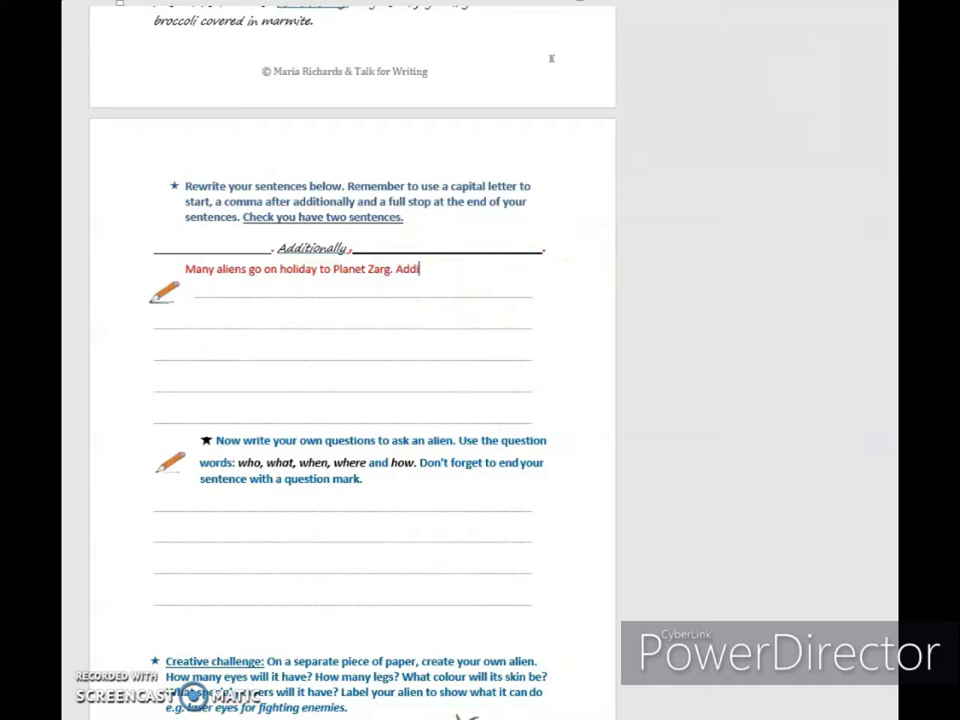
pyautogui.write('tionally,they like')
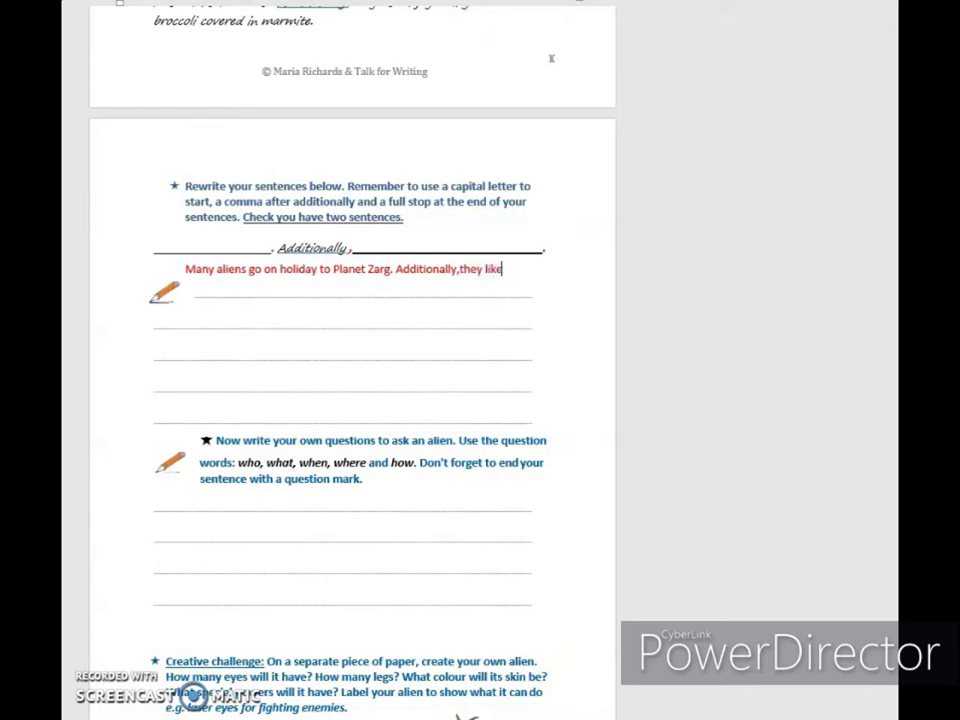
pyautogui.write(' to visit So')
pyautogui.write('ace Station')
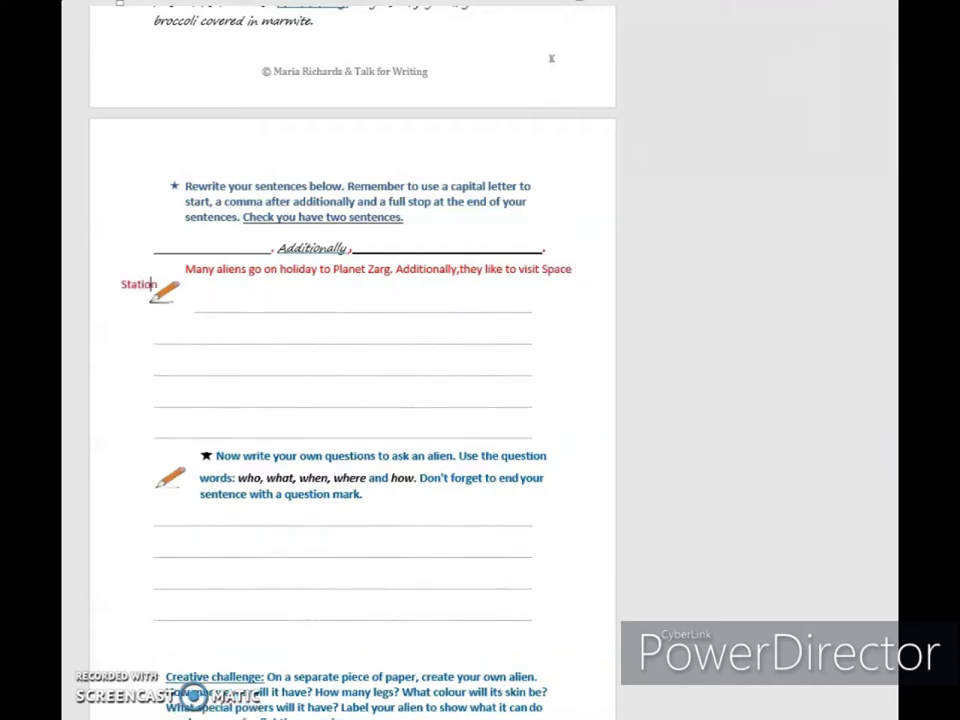
pyautogui.write(' 250 on the way')
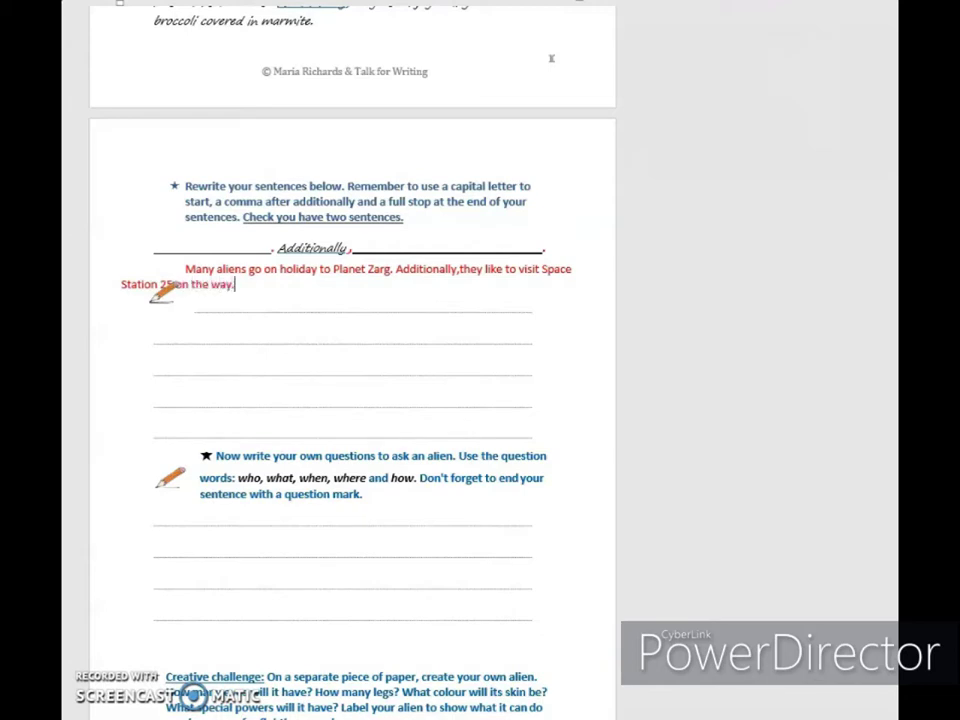
pyautogui.write('.')
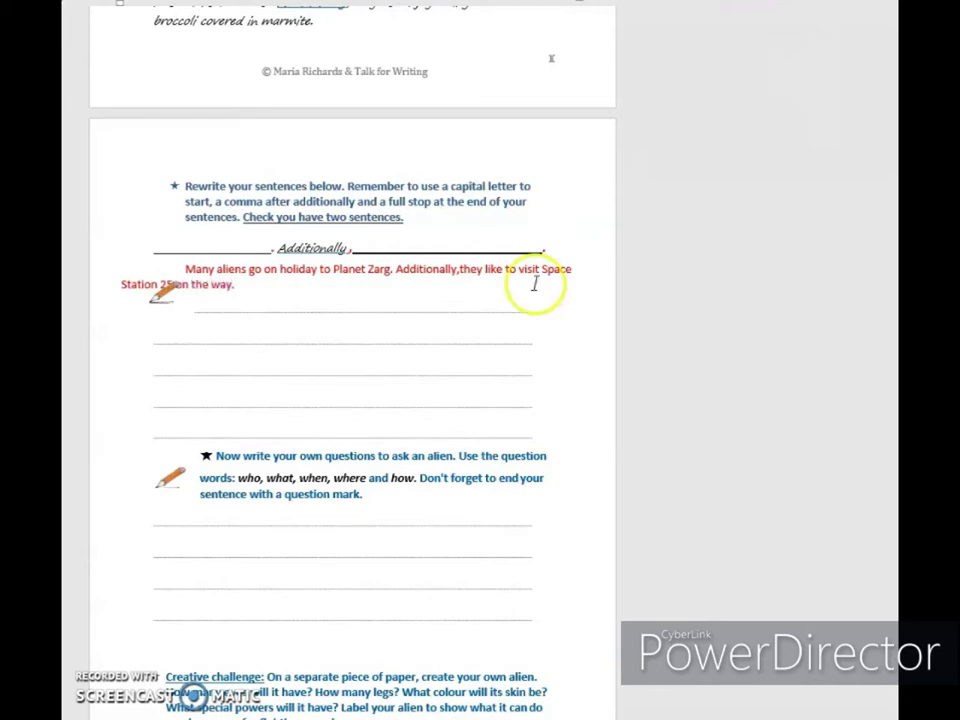
pyautogui.click(118, 283)
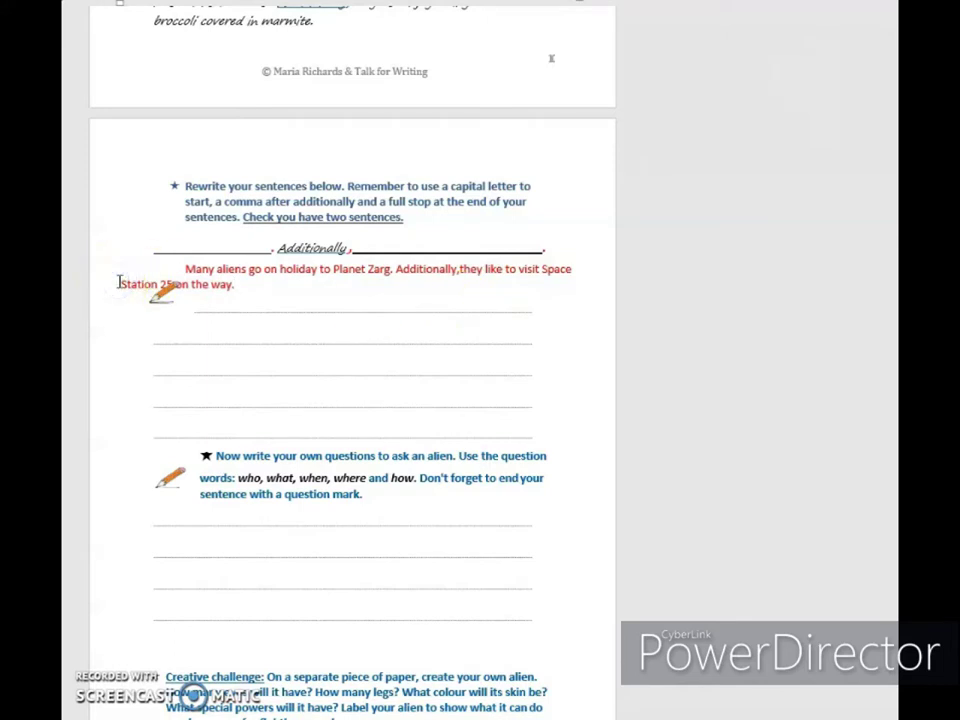
# Step: Indent the wrapped line before 'Station' so it lines up with the first line
pyautogui.press('Tab')
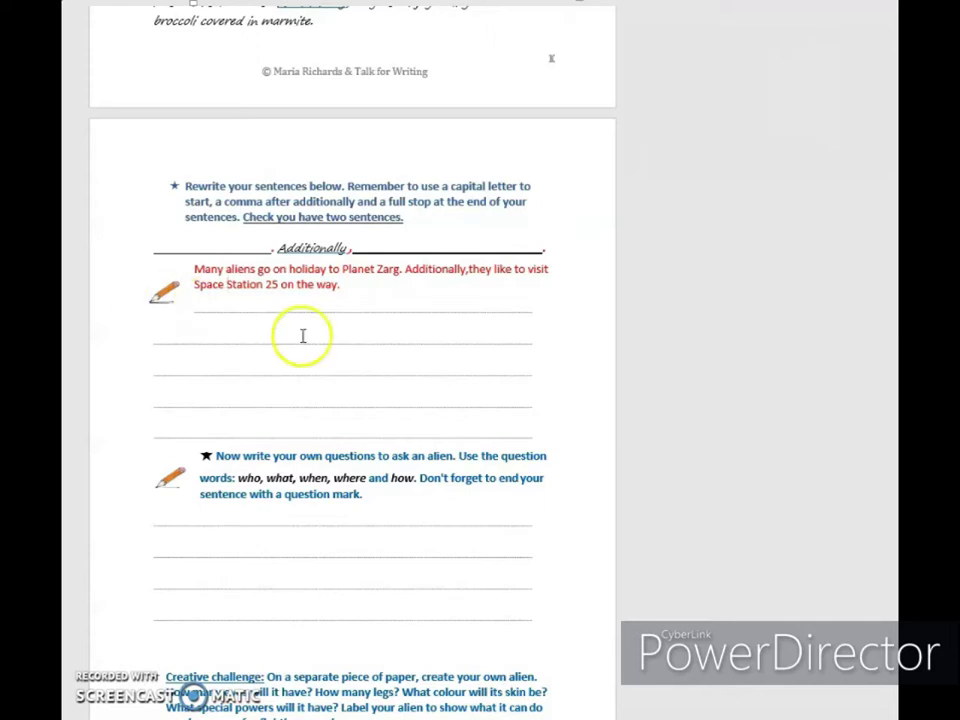
# Step: Scroll down to the 'Now write your own questions to ask an alien' answer lines and click one
pyautogui.scroll(-1, 349, 392)
pyautogui.scroll(-3, 349, 392)
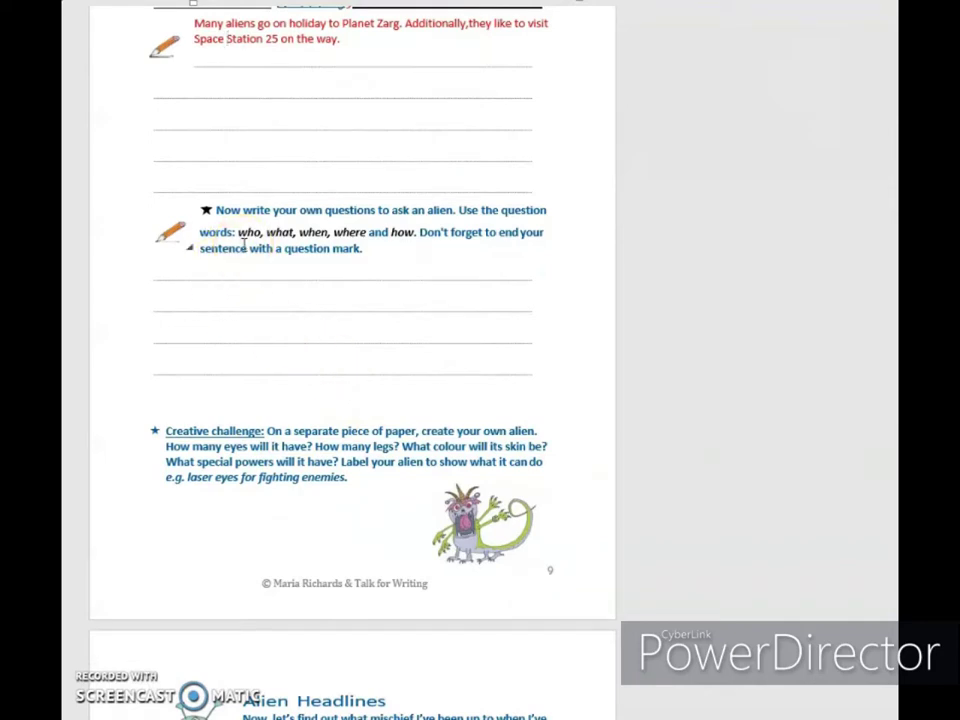
pyautogui.click(231, 308)
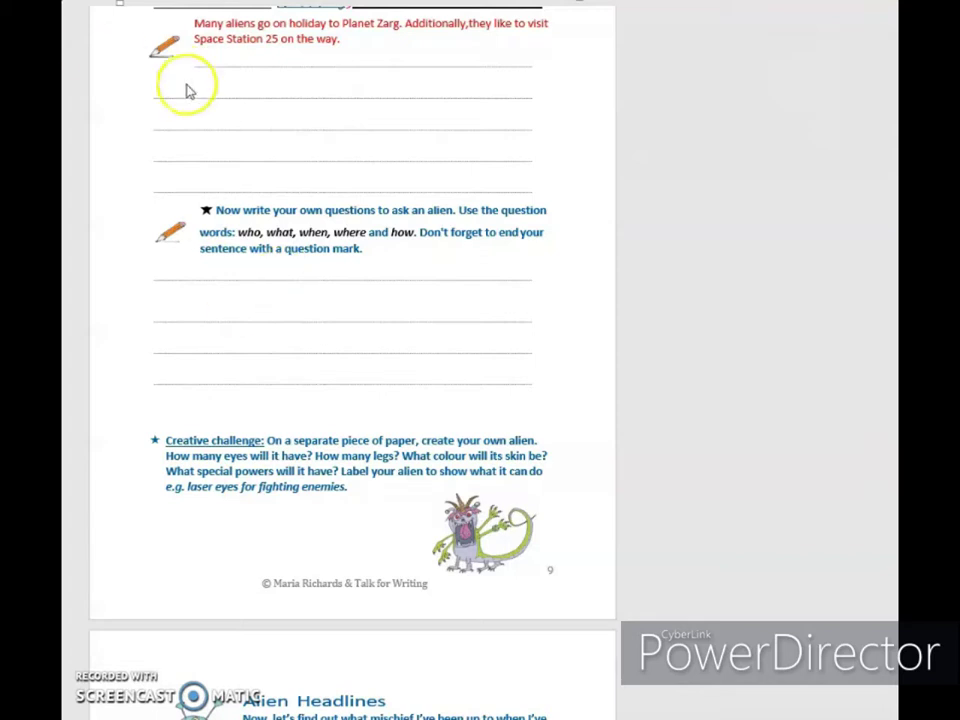
# Step: Write 'When did you last visit Planet Earth?' on the first own-question answer line
pyautogui.click(168, 303)
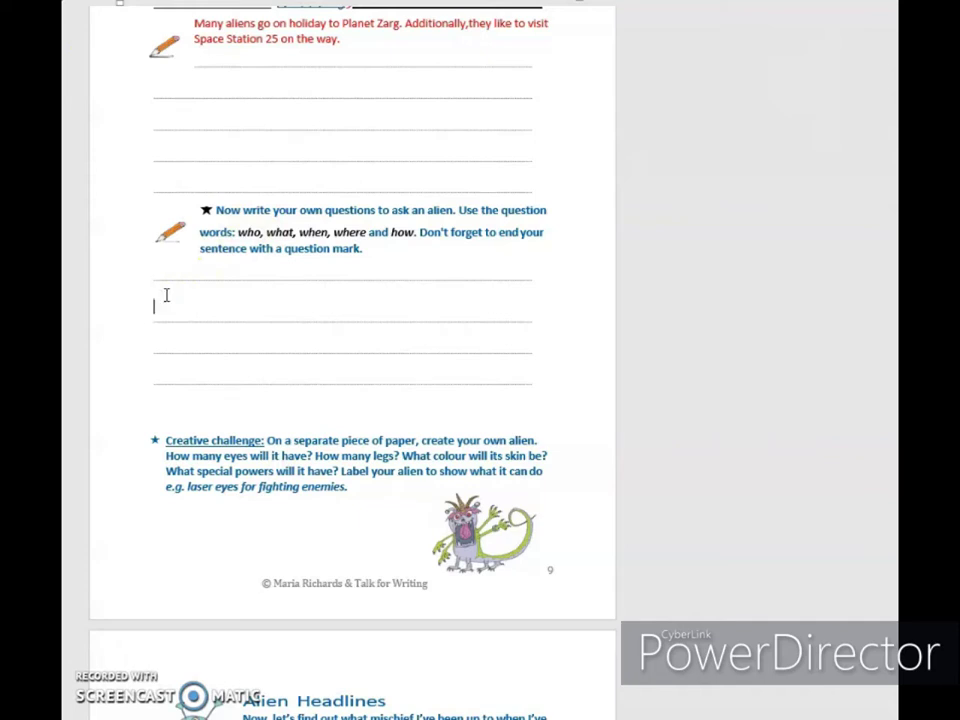
pyautogui.write('When did you last visit ')
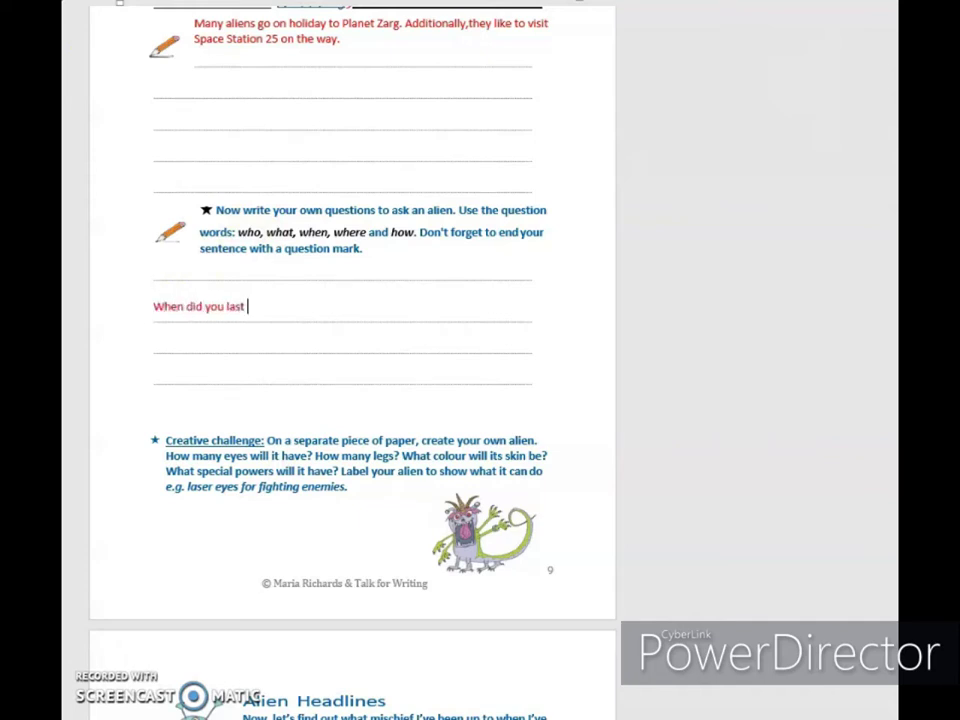
pyautogui.write('Planet Earth')
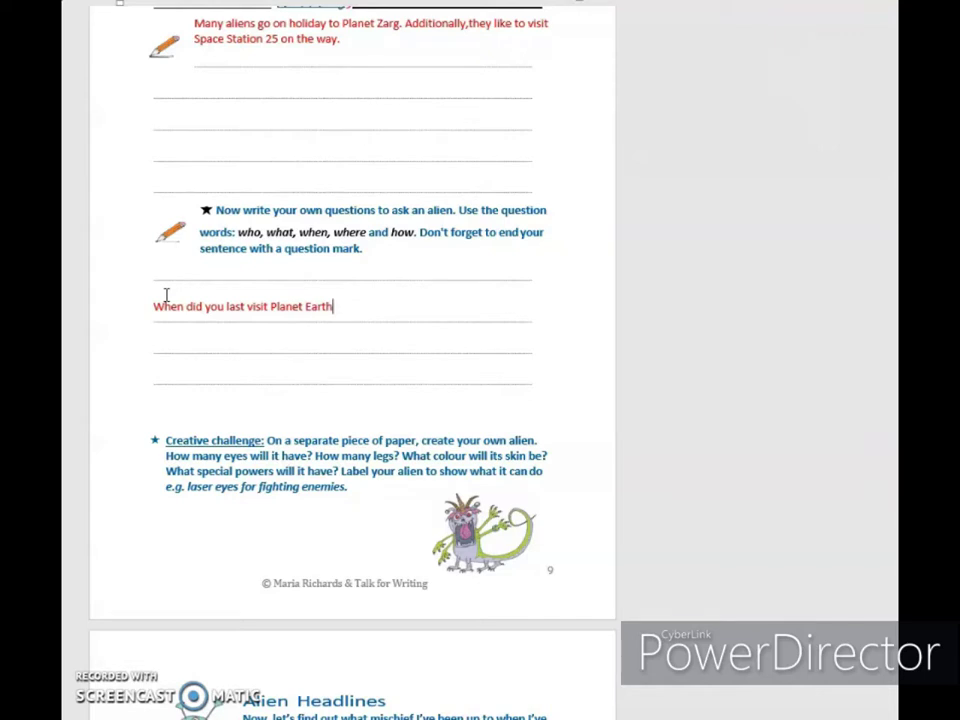
pyautogui.write('?')
pyautogui.scroll(-5, 166, 294)
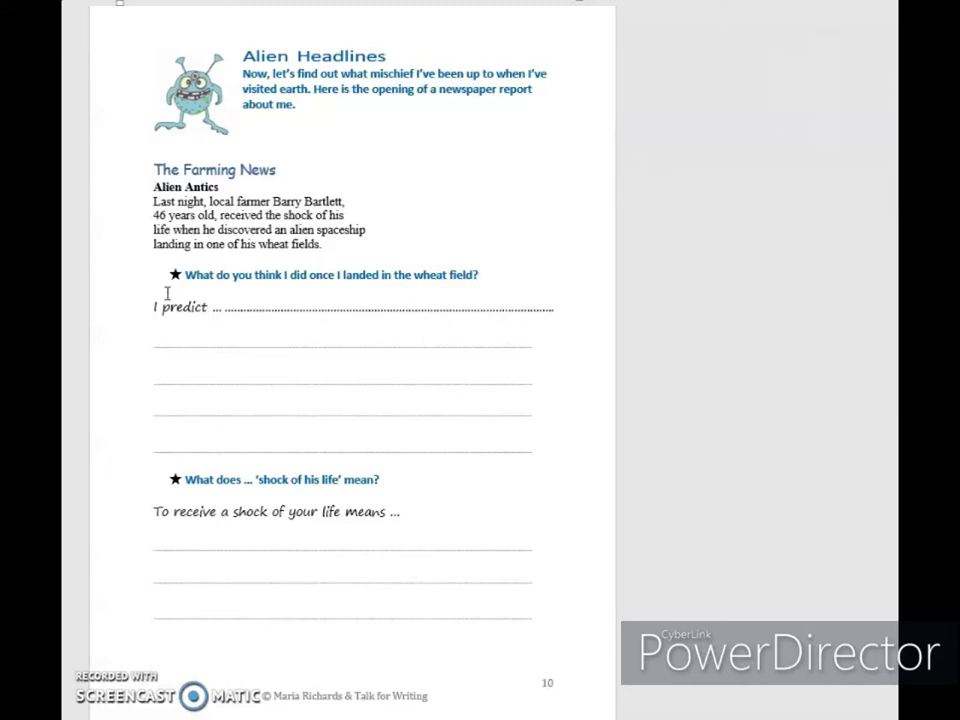
# Step: Scroll past the Alien Headlines page down to page 11, The headline game
pyautogui.scroll(-3, 167, 292)
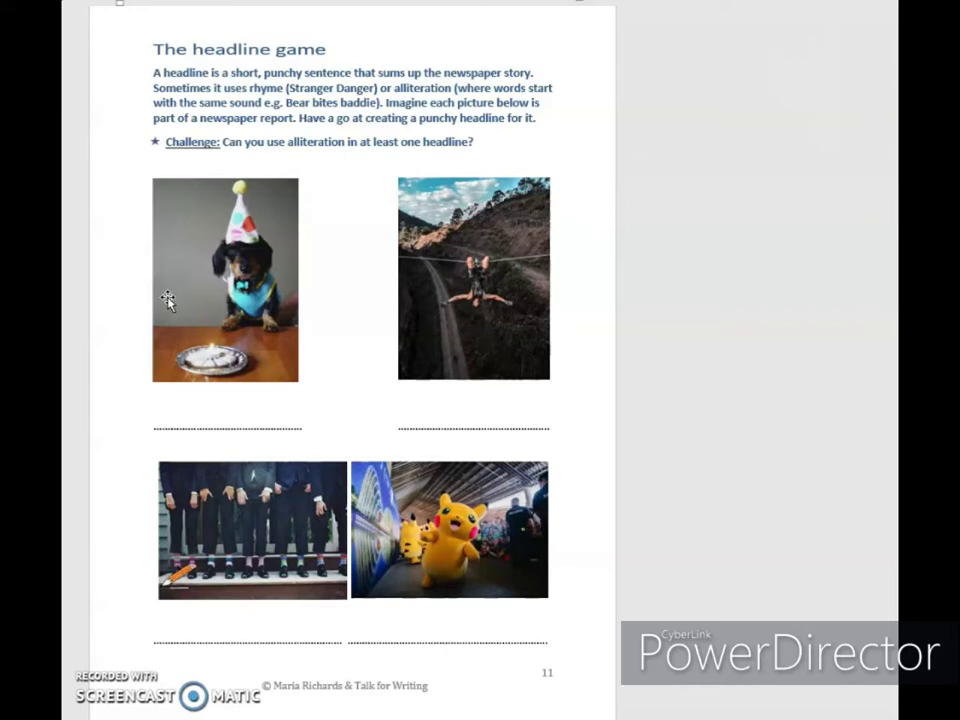
pyautogui.click(394, 405)
# Step: Type the headline 'Hurculeas Hangs Head-first' beneath the zip-line picture
pyautogui.write('Hurculeas Hangs Head')
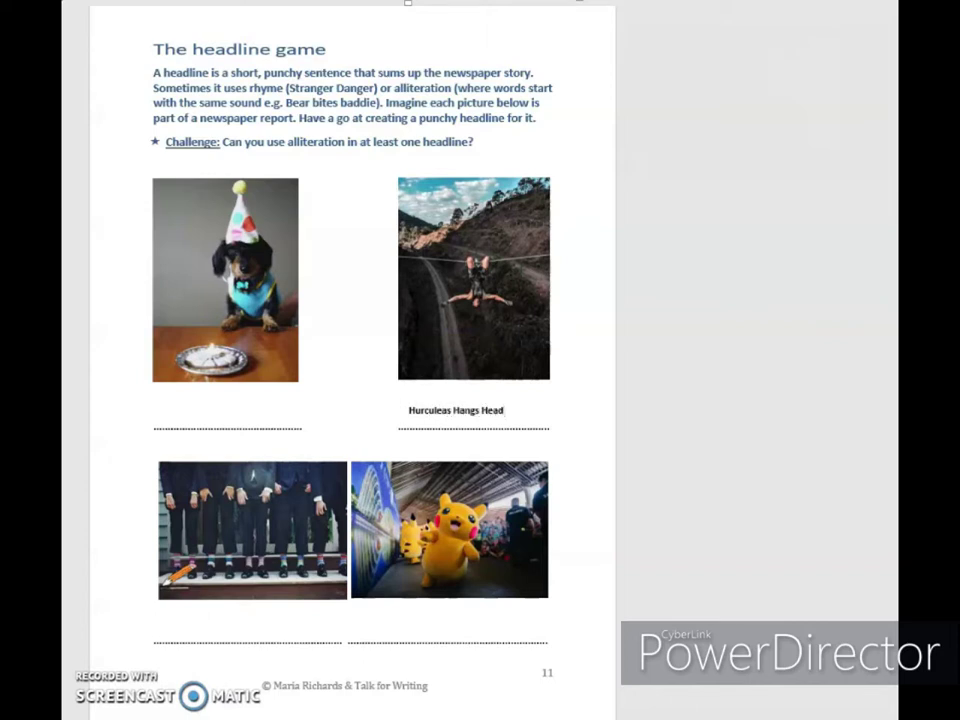
pyautogui.write('-first')
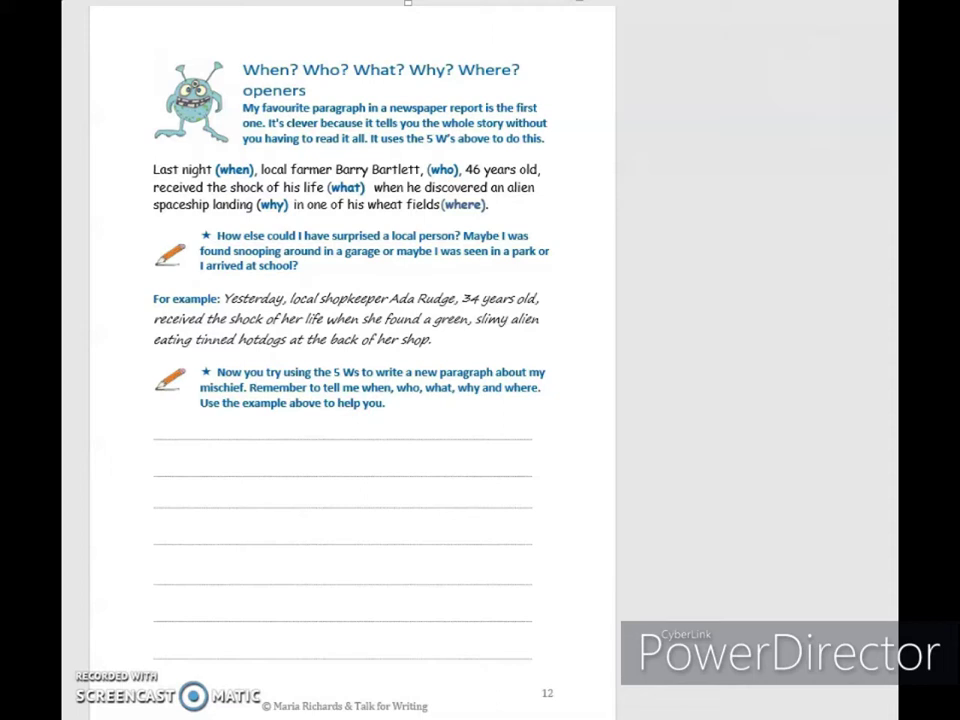
pyautogui.scroll(-5, 352, 360)
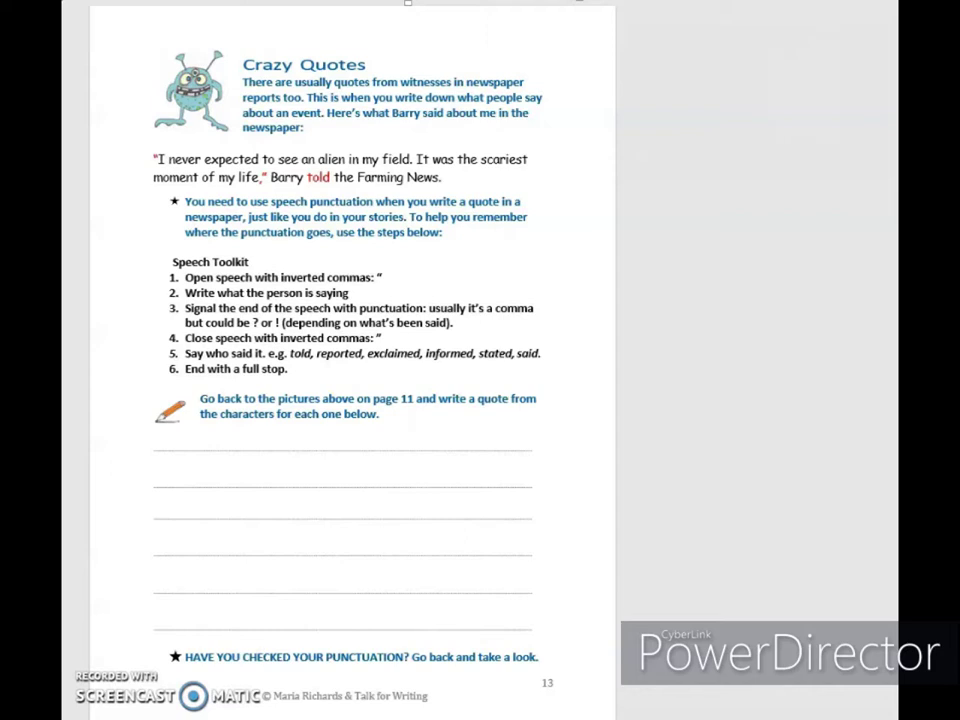
pyautogui.scroll(1, 350, 360)
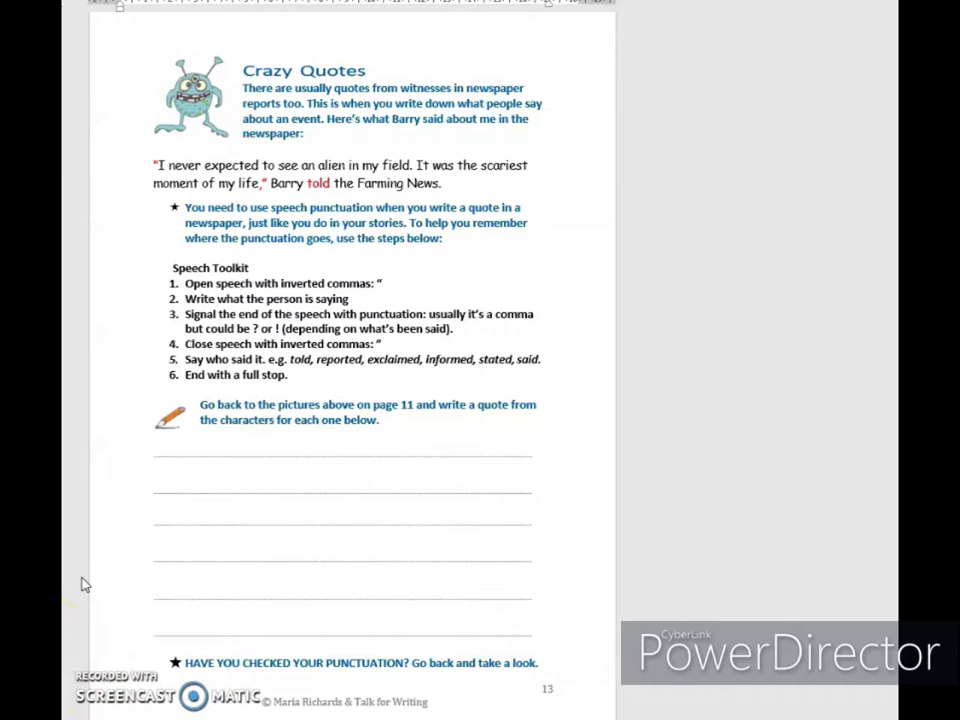
# Step: Paste Mr Hurculeas's upside-down quote into the text box beside the zip-line photo on page 14
pyautogui.scroll(-15, 85, 585)
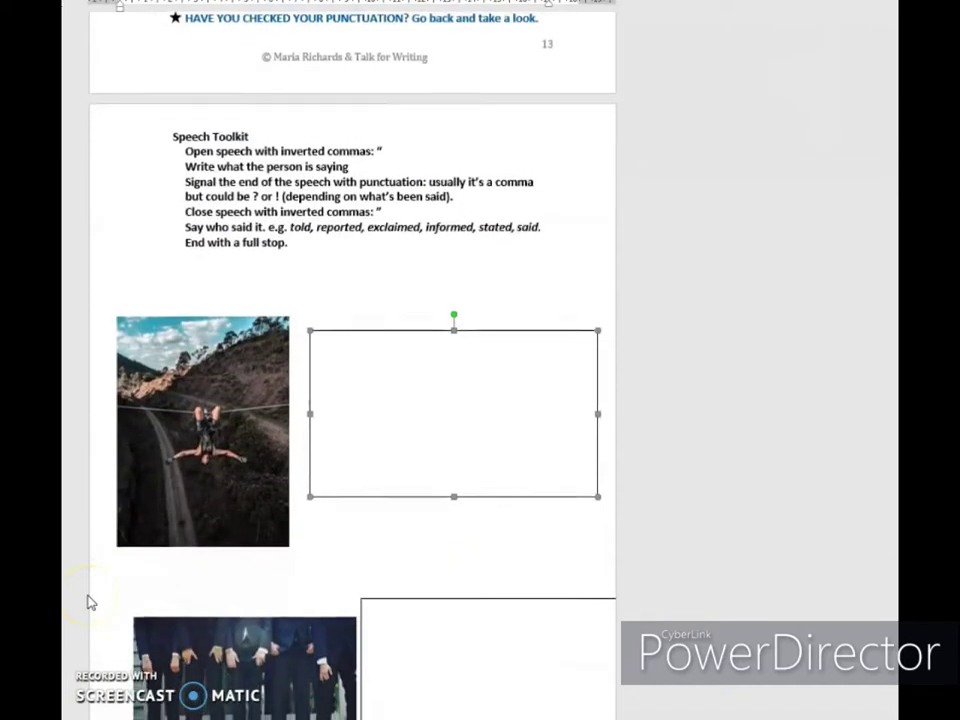
pyautogui.scroll(1, 88, 601)
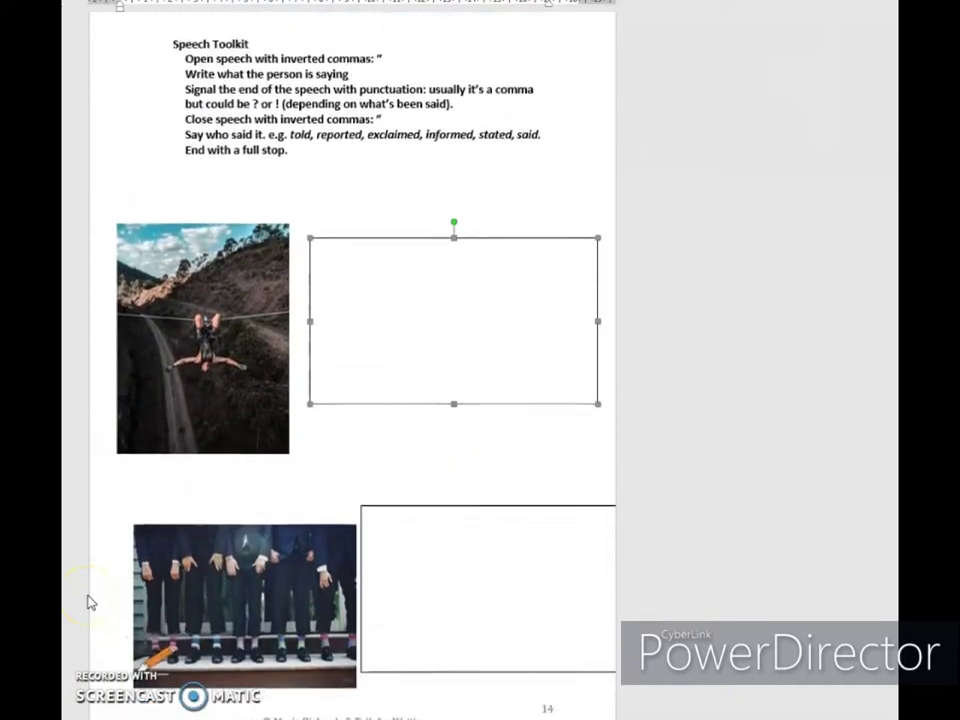
pyautogui.click(409, 241)
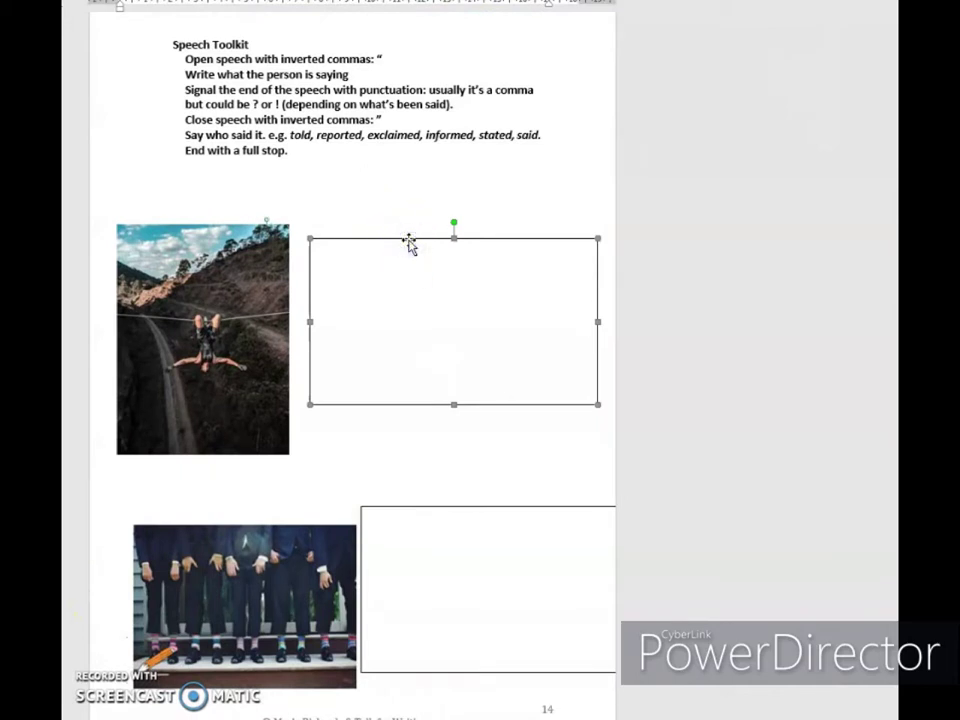
pyautogui.write('"It seemed like a good idea at  the time. It was  only when I hung upside down that I realised I couldn’t get down!" said Mr Hurculeas.')
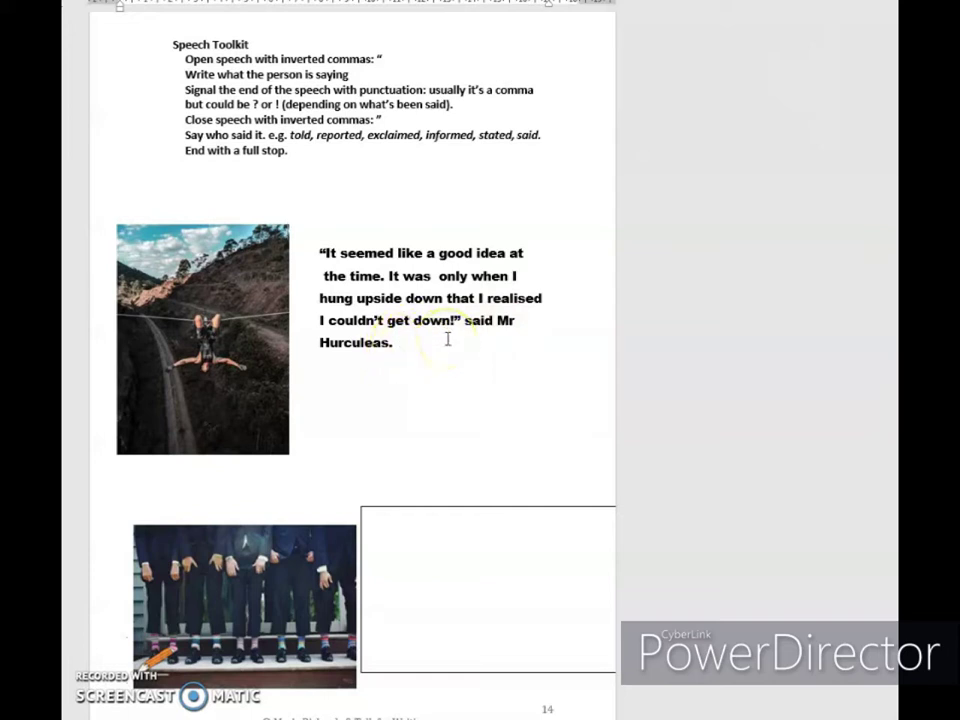
pyautogui.press('Return')
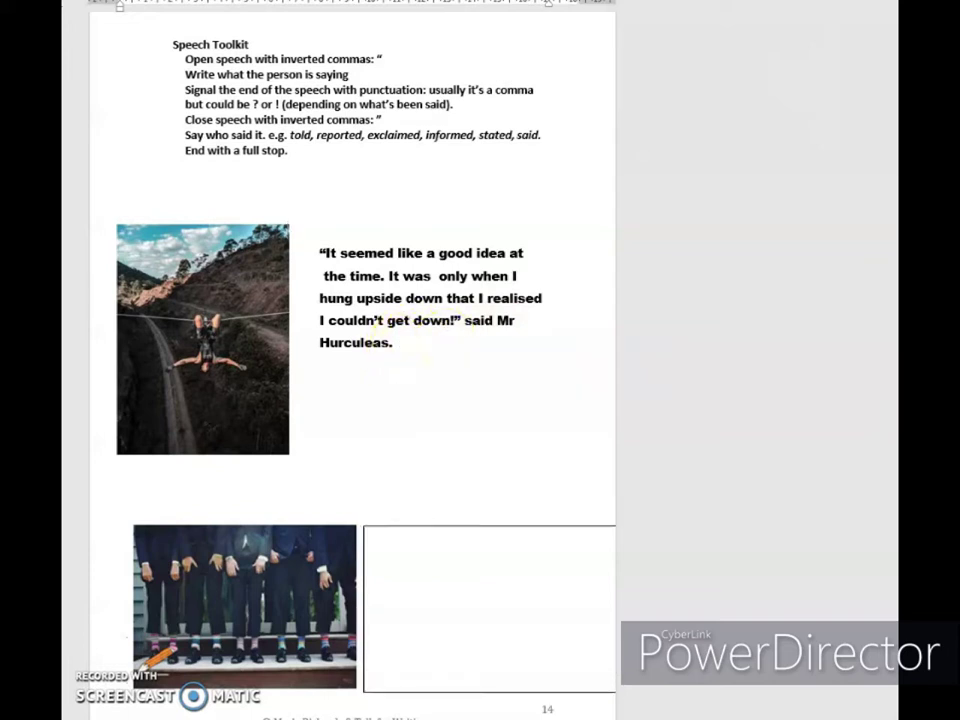
# Step: Paste the eldest brother's shrinking-trousers quote into the box beside the legs-and-socks photo
pyautogui.click(479, 527)
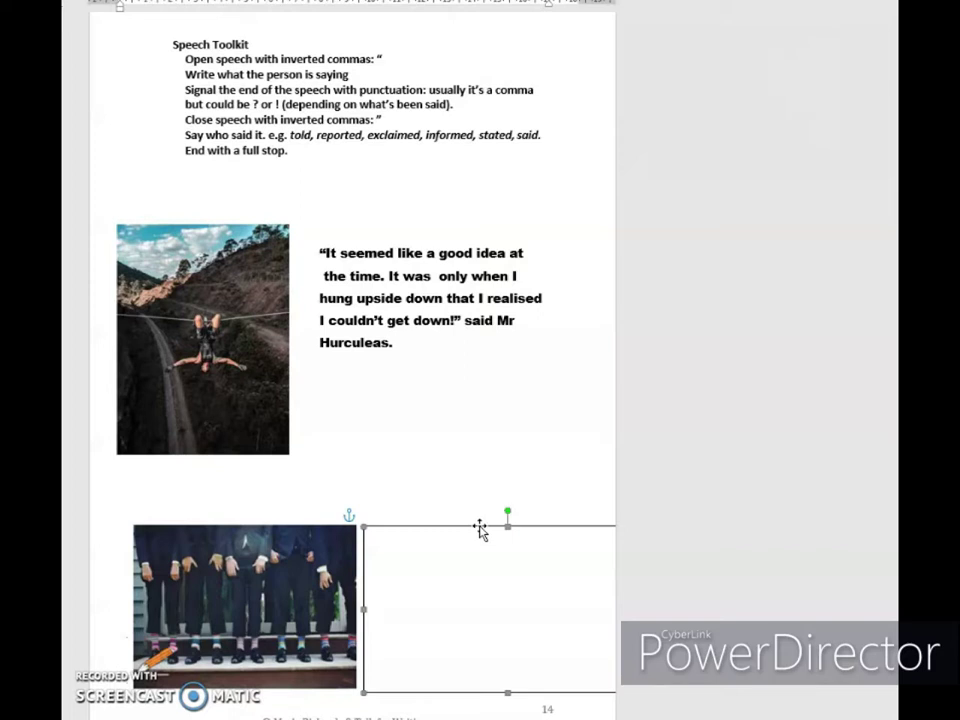
pyautogui.write('The eldest of the five brothers said, " I told mum our trousers would shrink if she washed them at 60° but she wouldn’t listen."')
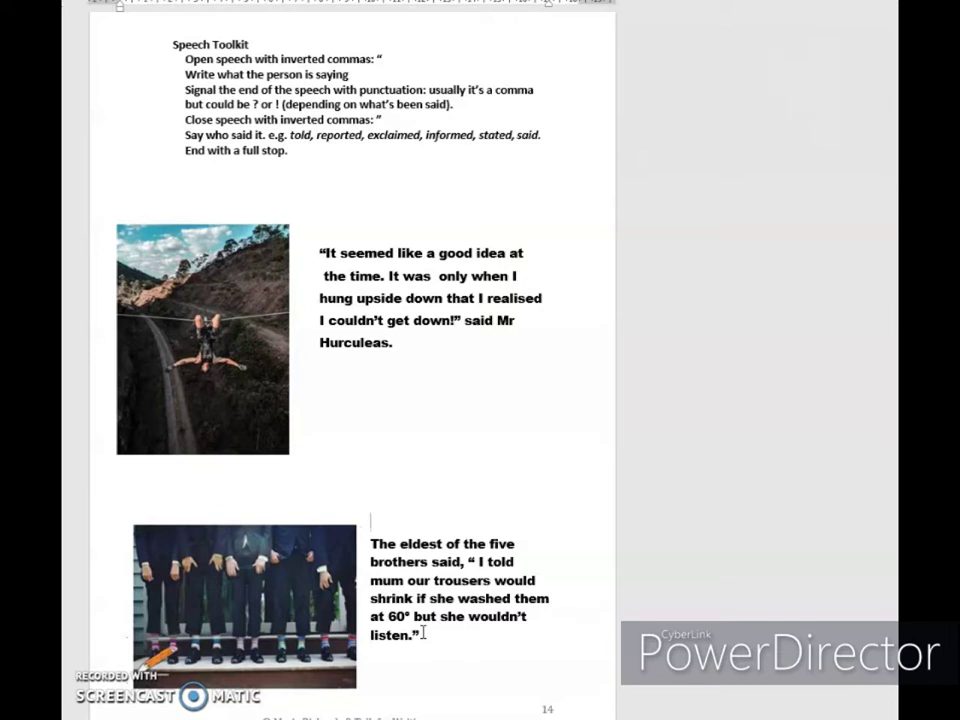
pyautogui.scroll(-1, 423, 632)
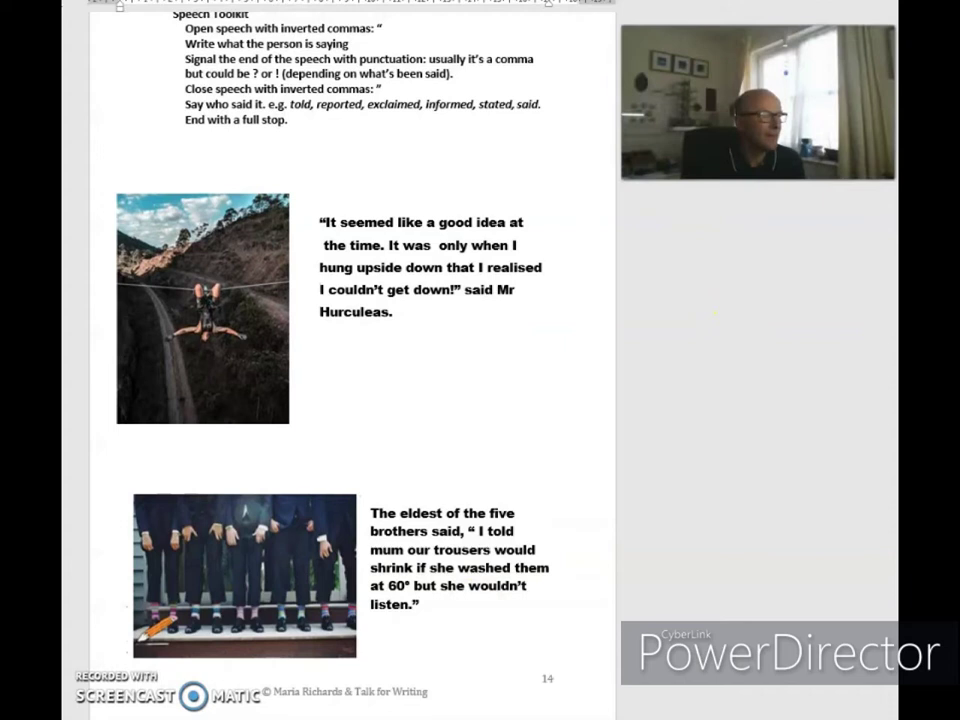